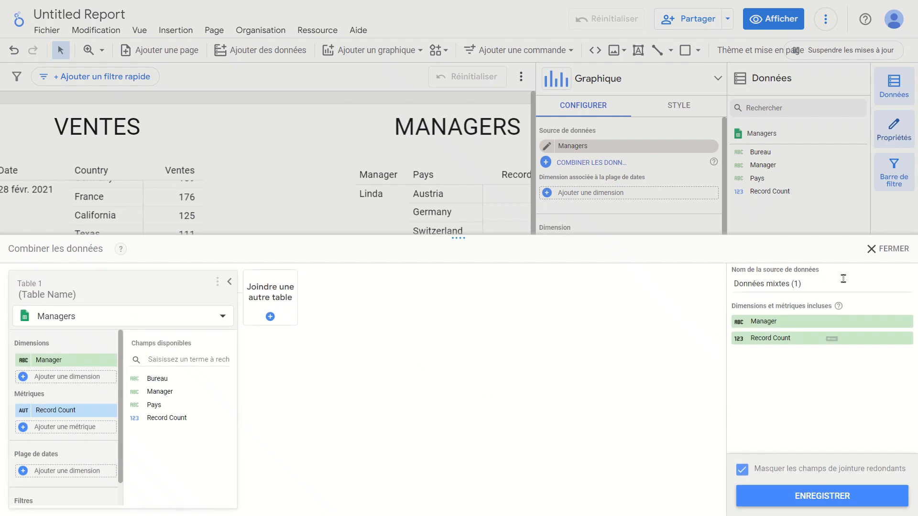
Close the chart's blend editor and create a report-level data blend with Managers as Table 1 and Ventes as Table 2.
{"action": "left_click", "coordinate": [890, 249]}
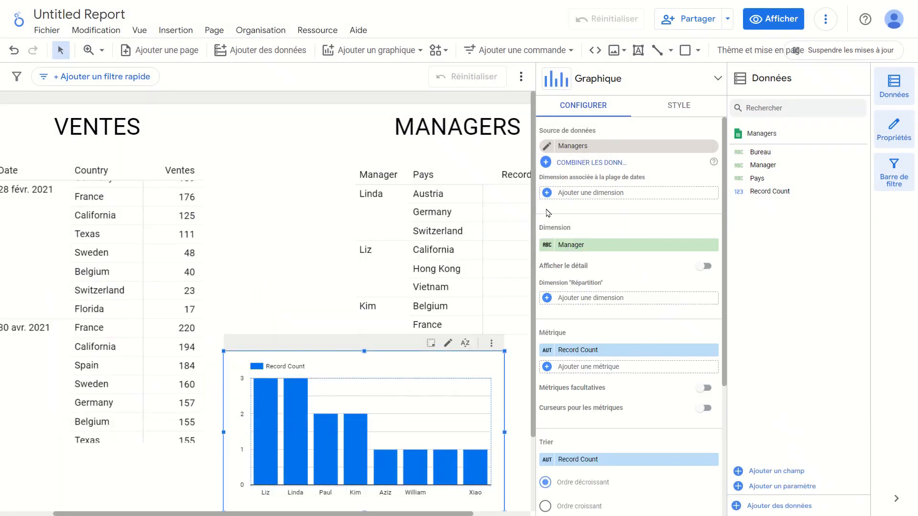
{"action": "left_click", "coordinate": [318, 32]}
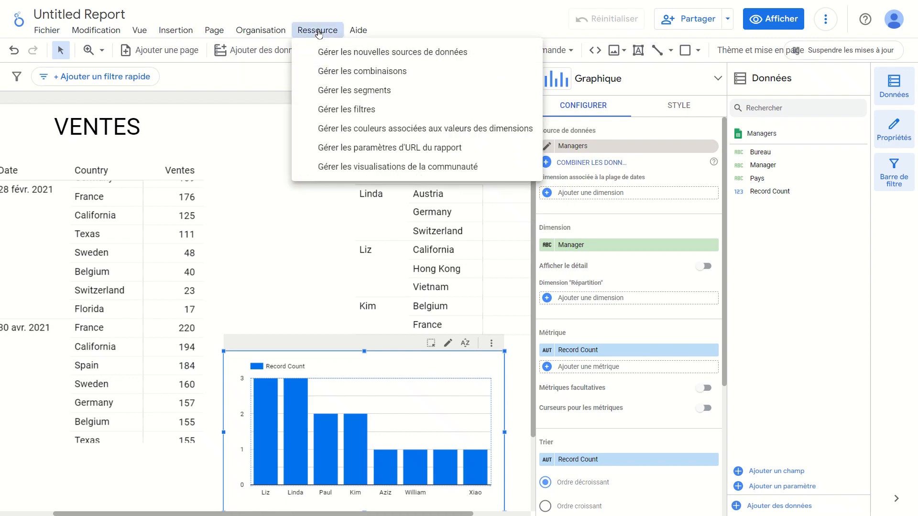
{"action": "left_click", "coordinate": [337, 72]}
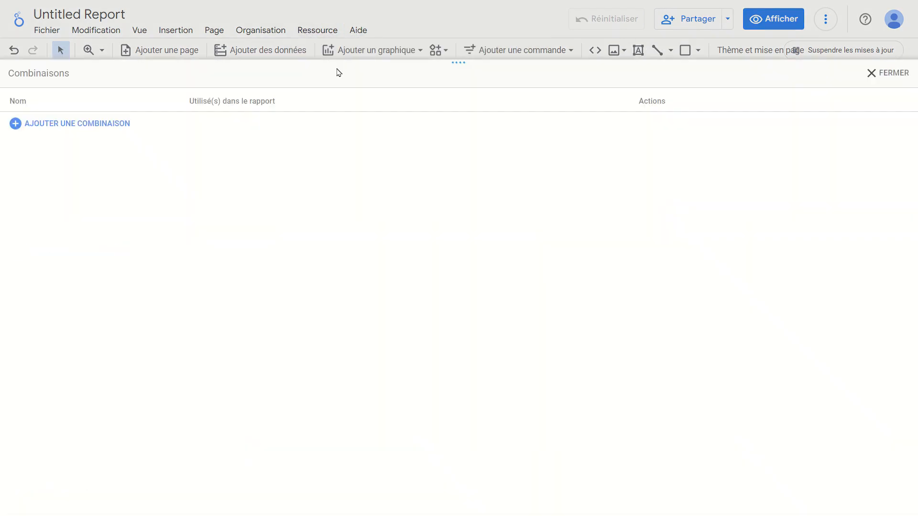
{"action": "left_click", "coordinate": [78, 103]}
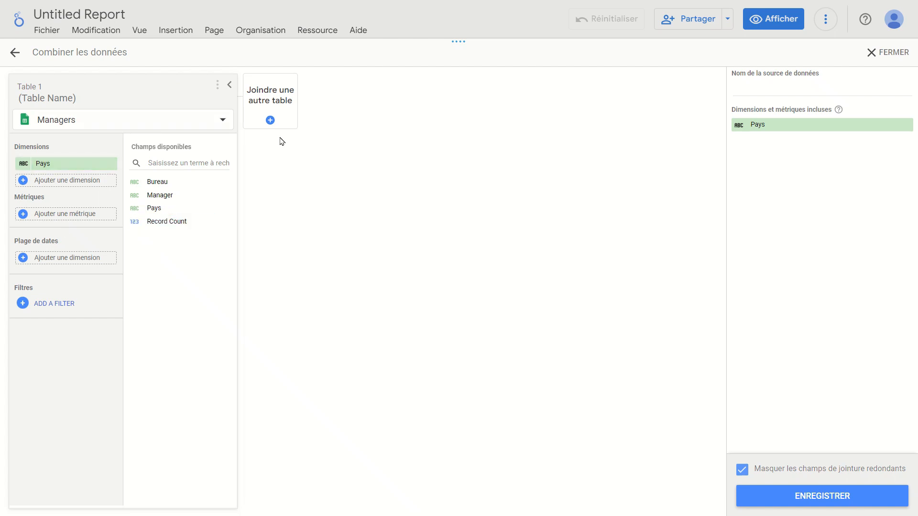
{"action": "left_click", "coordinate": [276, 116]}
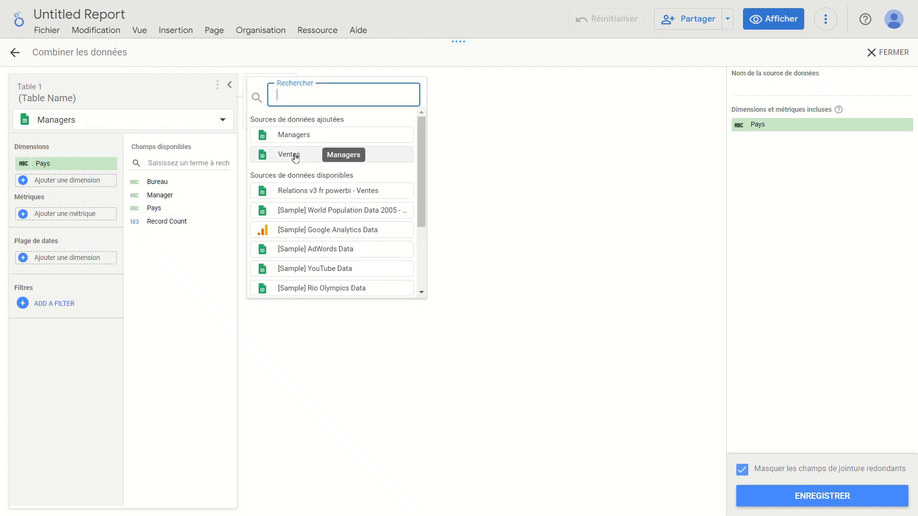
{"action": "left_click", "coordinate": [292, 156]}
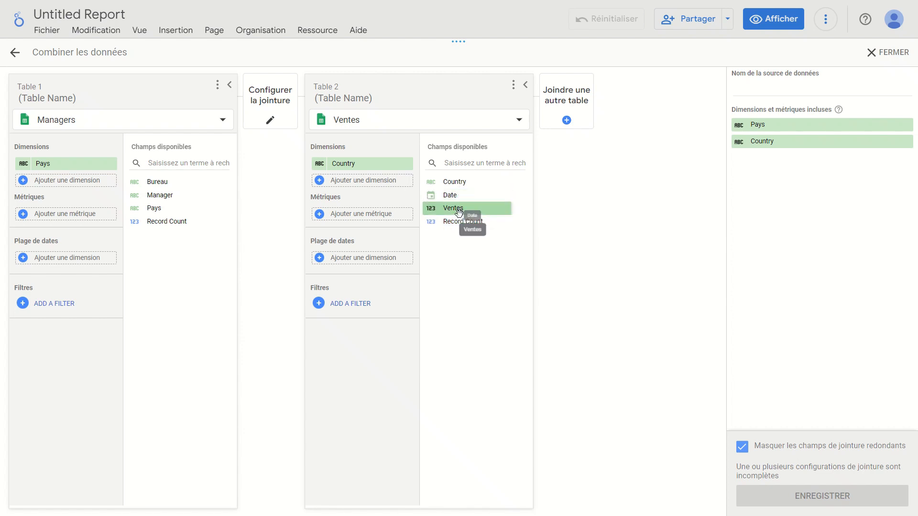
Add Ventes as metric and Date as both date range and dimension in the Ventes table, plus the Manager dimension in the Managers table.
{"action": "left_click_drag", "start_coordinate": [460, 208], "coordinate": [377, 224]}
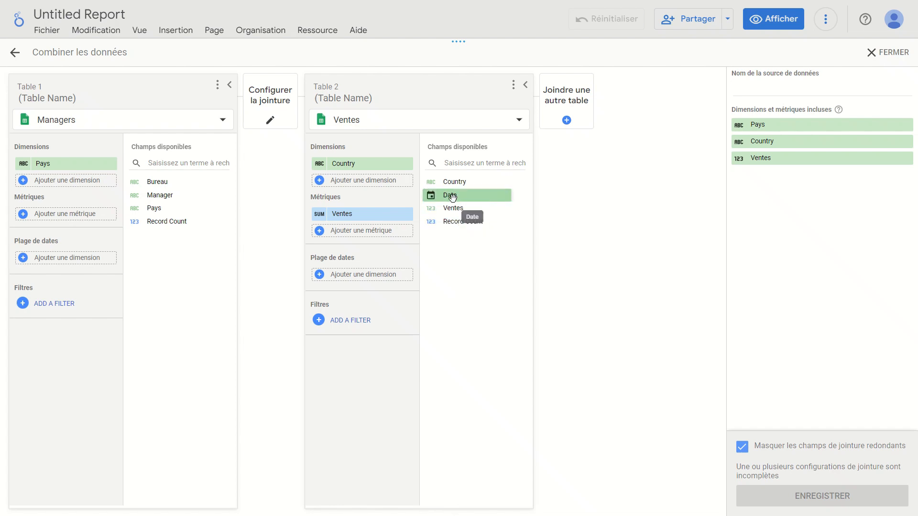
{"action": "left_click_drag", "start_coordinate": [452, 197], "coordinate": [372, 277]}
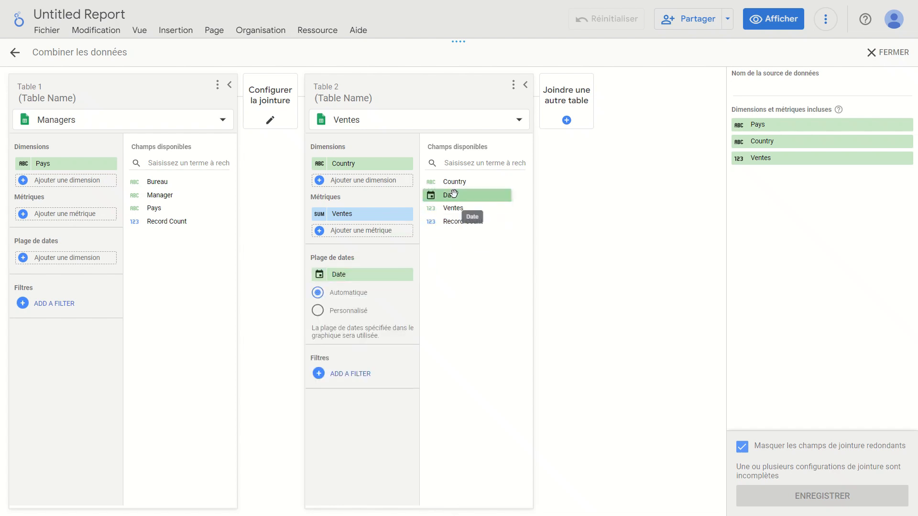
{"action": "left_click_drag", "start_coordinate": [453, 193], "coordinate": [371, 175]}
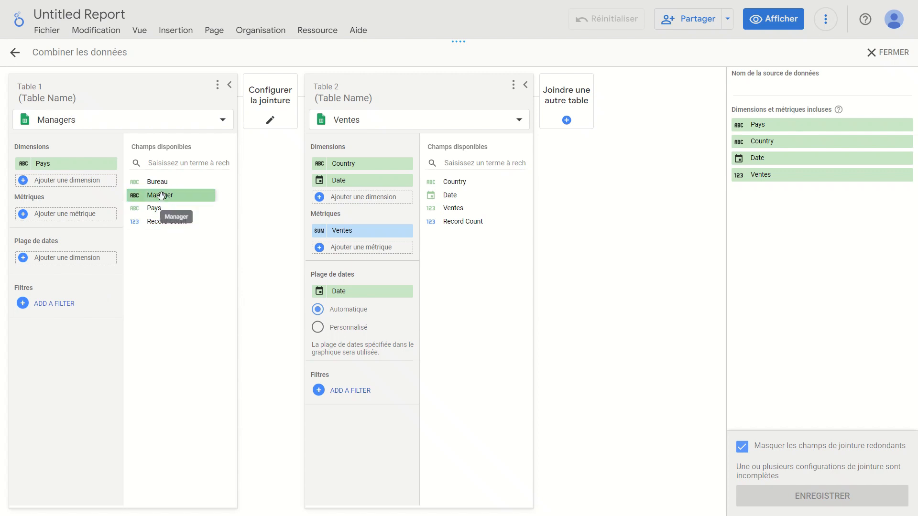
{"action": "left_click_drag", "start_coordinate": [160, 196], "coordinate": [62, 183]}
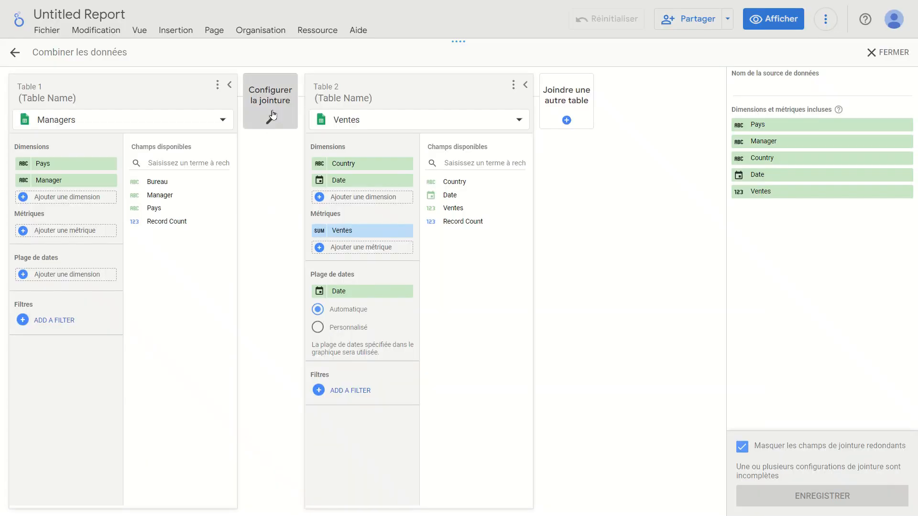
Configure a left outer join (Externe gauche) between the two tables, matching Pays from Table 1 with Country from Table 2.
{"action": "left_click", "coordinate": [268, 116]}
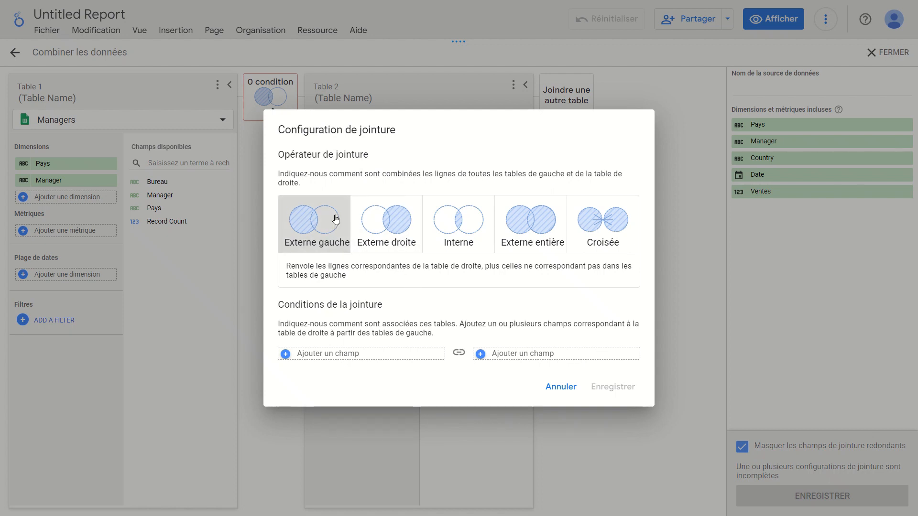
{"action": "left_click", "coordinate": [354, 358]}
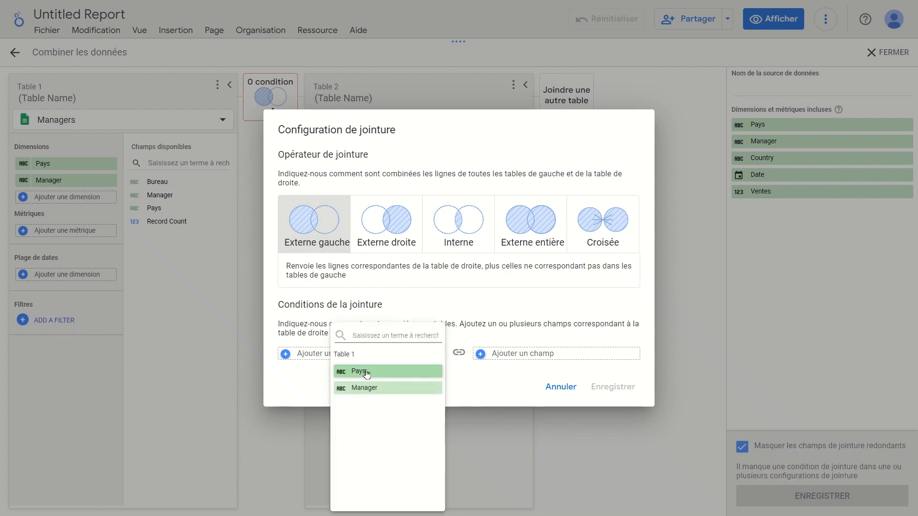
{"action": "left_click", "coordinate": [366, 372]}
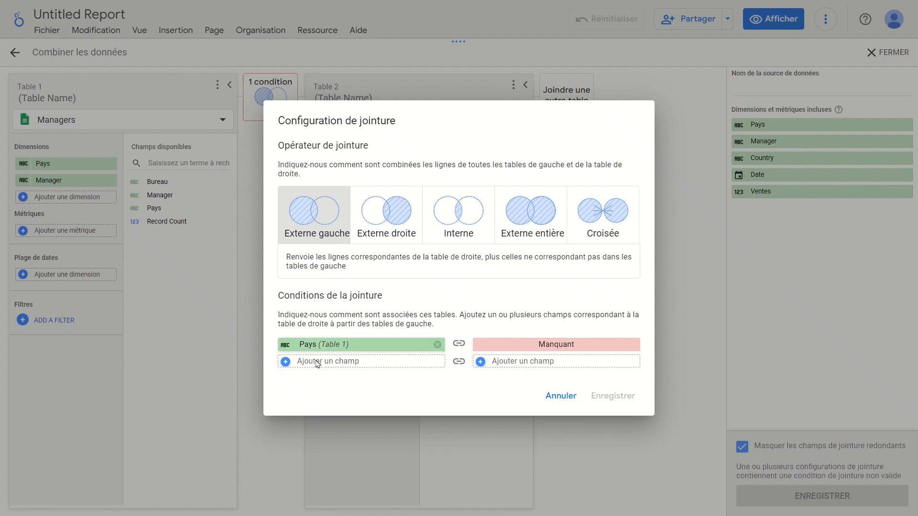
{"action": "left_click", "coordinate": [546, 344]}
{"action": "left_click", "coordinate": [561, 374]}
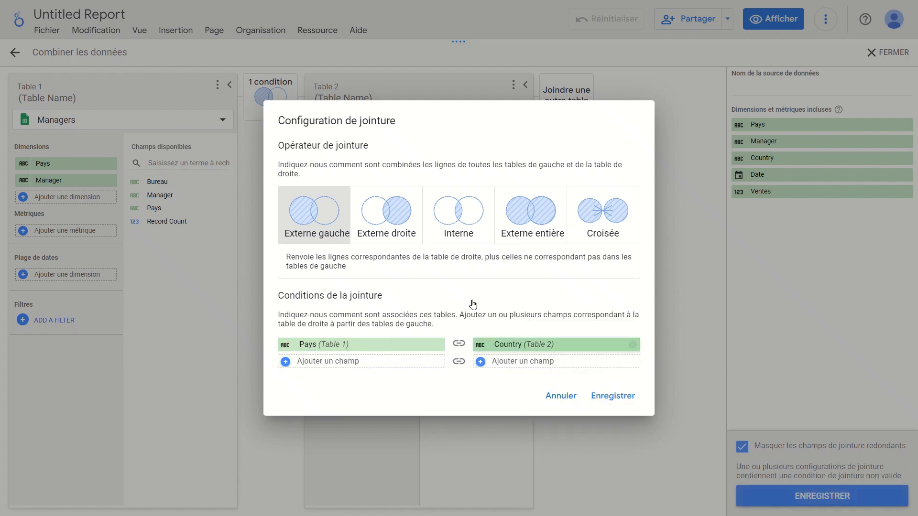
{"action": "left_click", "coordinate": [623, 400]}
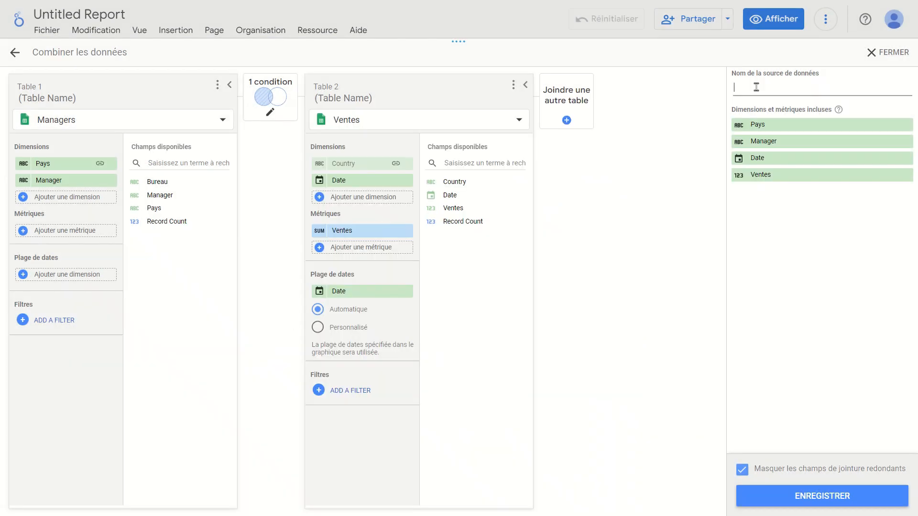
Name the blended data source "ventes et managers", save it and return to the report.
{"action": "type", "text": "ventes et managers"}
{"action": "left_click", "coordinate": [822, 497]}
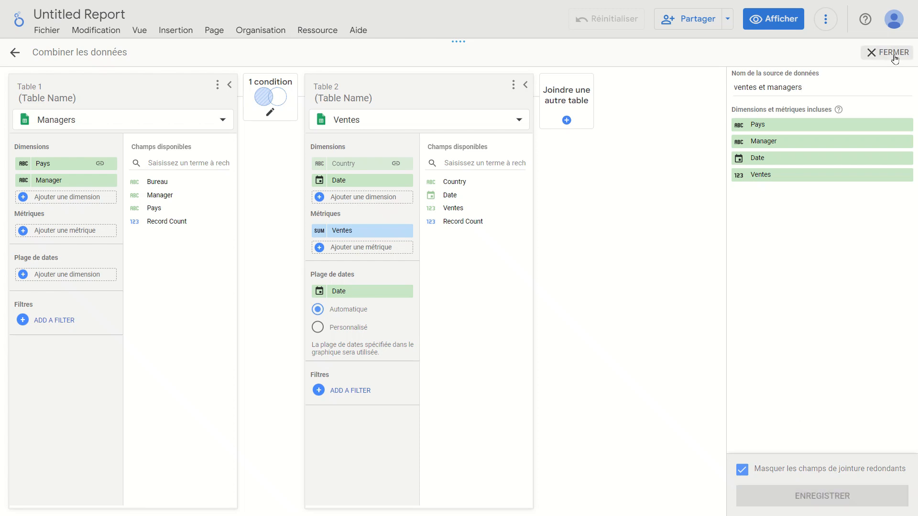
{"action": "left_click", "coordinate": [887, 52]}
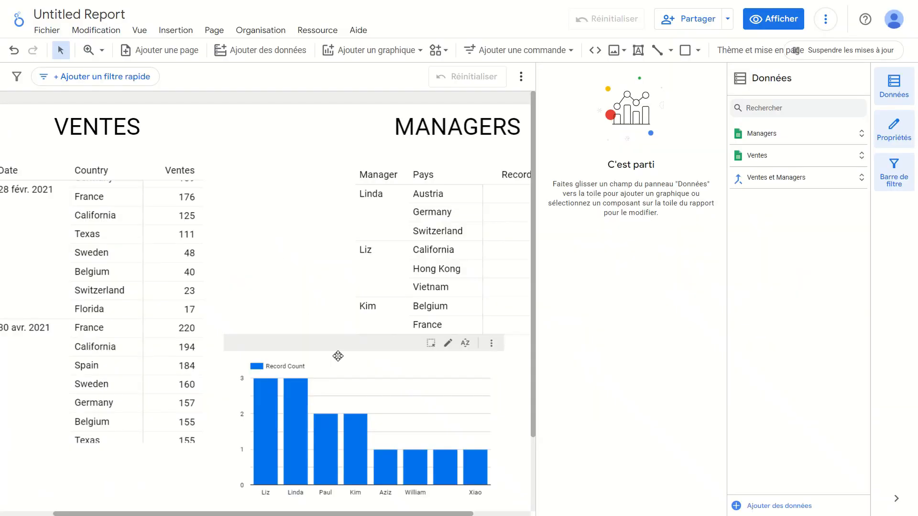
Replace the bar chart's Managers data source with the Ventes et Managers blend.
{"action": "left_click", "coordinate": [338, 356]}
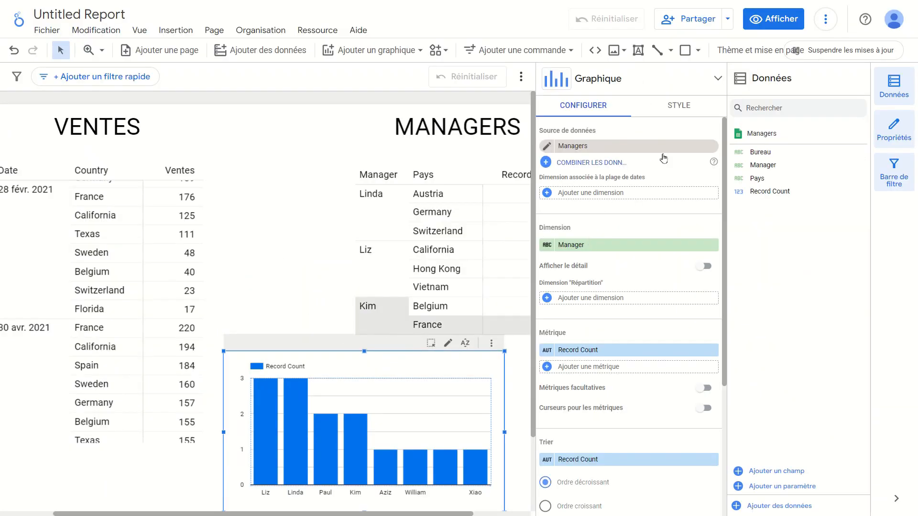
{"action": "left_click", "coordinate": [712, 146]}
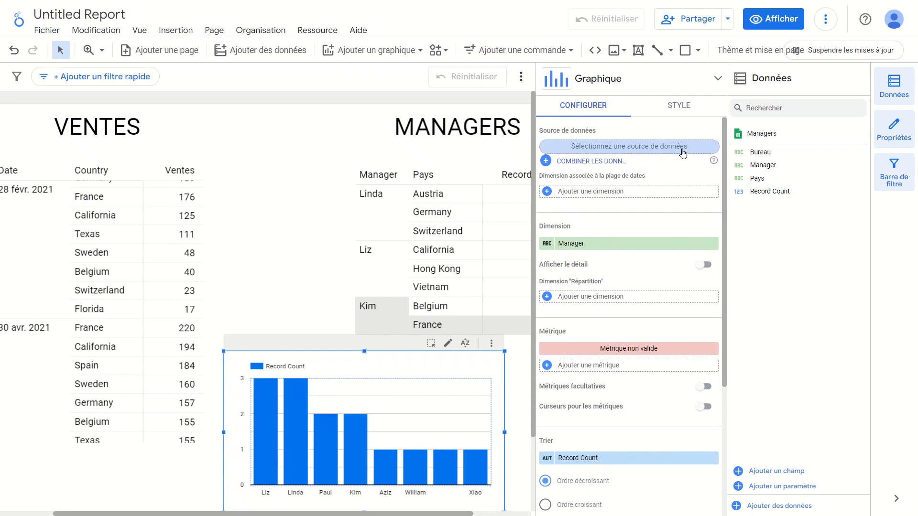
{"action": "left_click", "coordinate": [641, 152]}
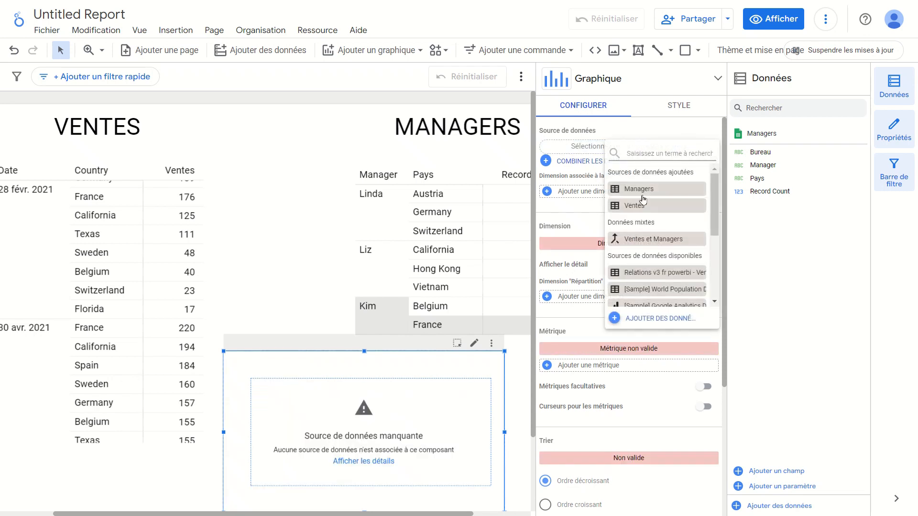
{"action": "left_click", "coordinate": [654, 239]}
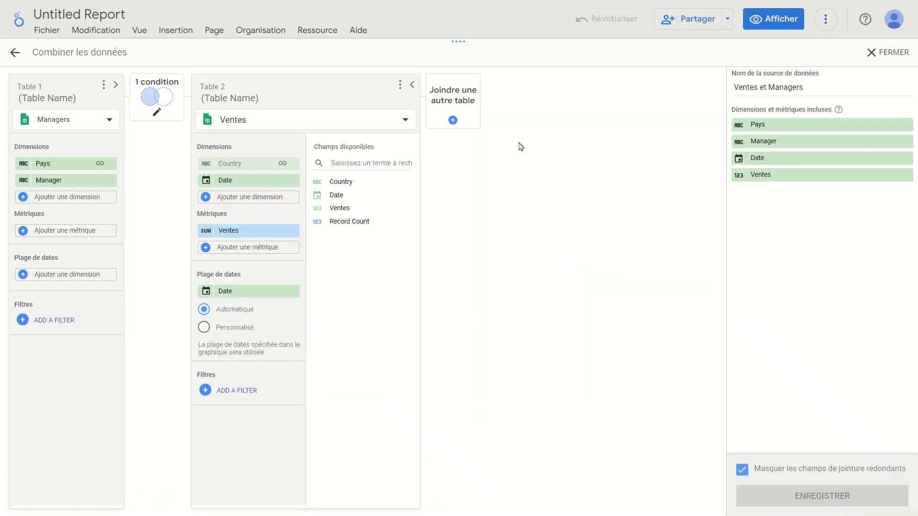
Join the Grades table to the Ventes et Managers blend as Table 3 and include its Grade field as a dimension.
{"action": "left_click", "coordinate": [462, 105]}
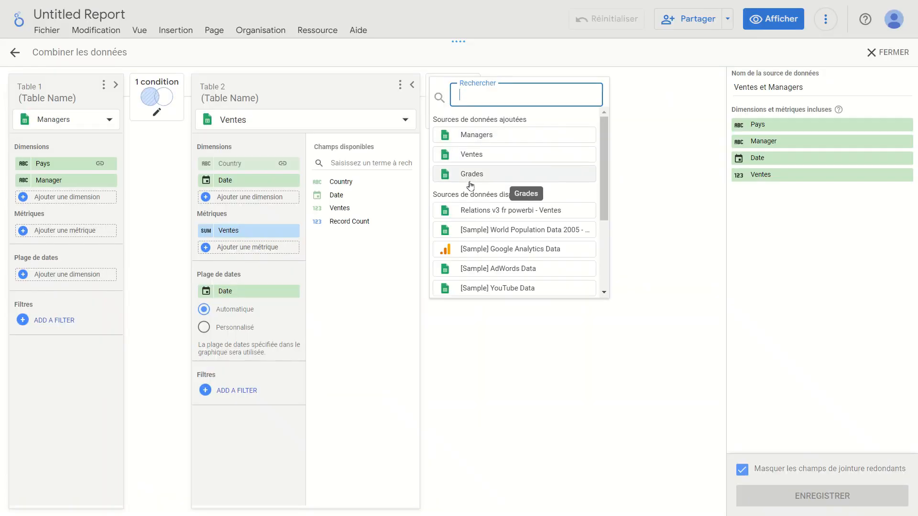
{"action": "left_click", "coordinate": [470, 182]}
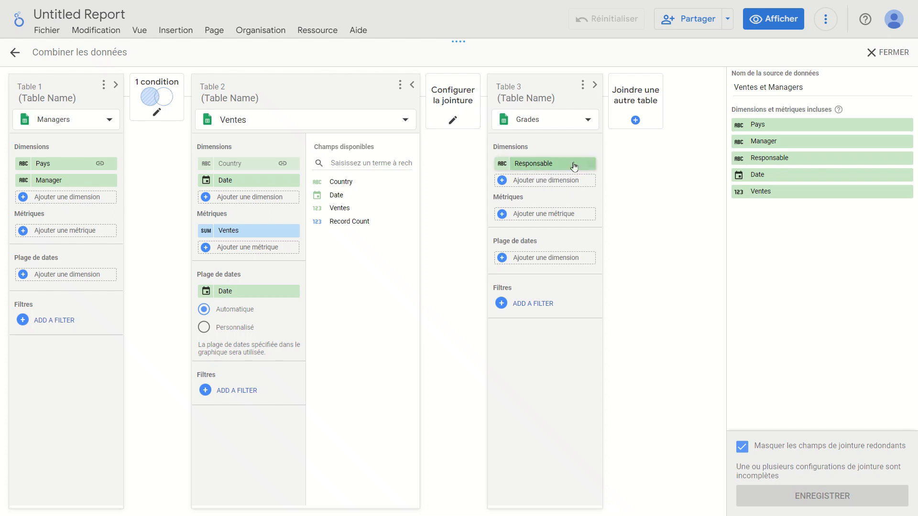
{"action": "left_click", "coordinate": [595, 84]}
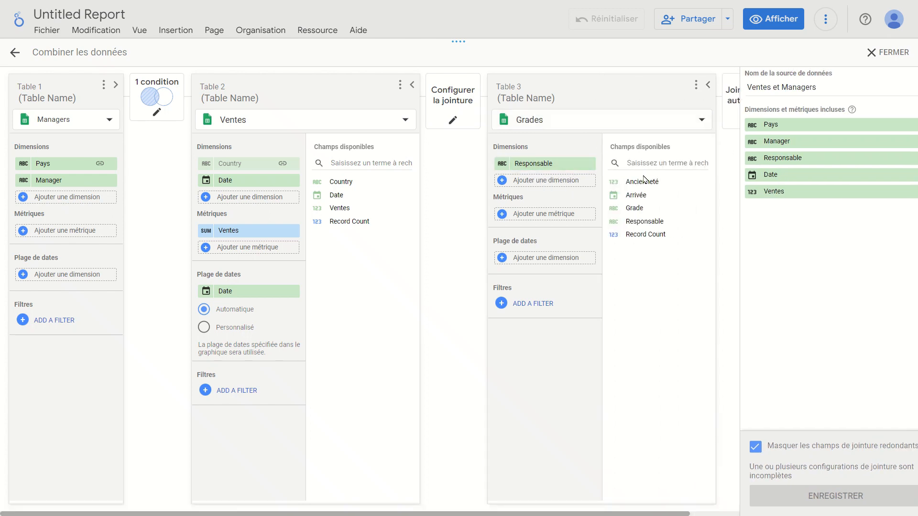
{"action": "left_click_drag", "start_coordinate": [640, 211], "coordinate": [563, 184]}
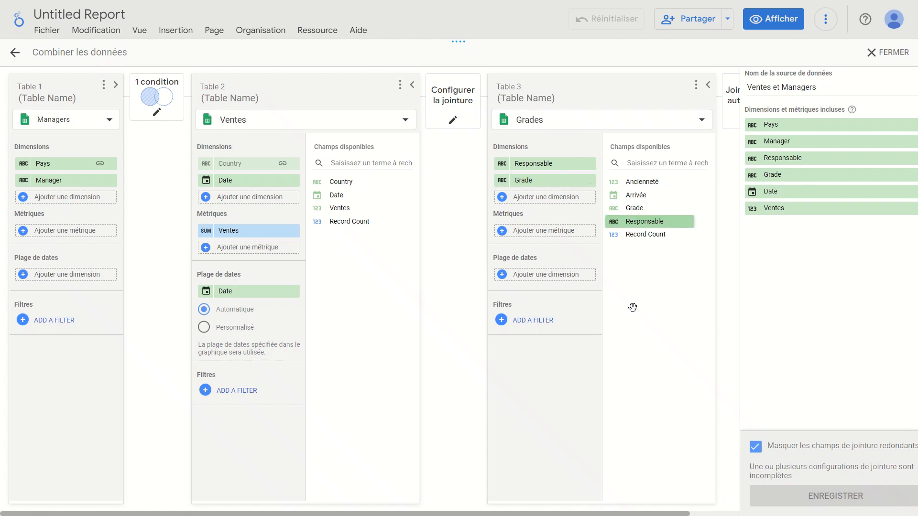
Configure a left outer join matching Manager from Table 1 with Responsable from Table 3, save the blend and close its editor.
{"action": "left_click", "coordinate": [440, 114]}
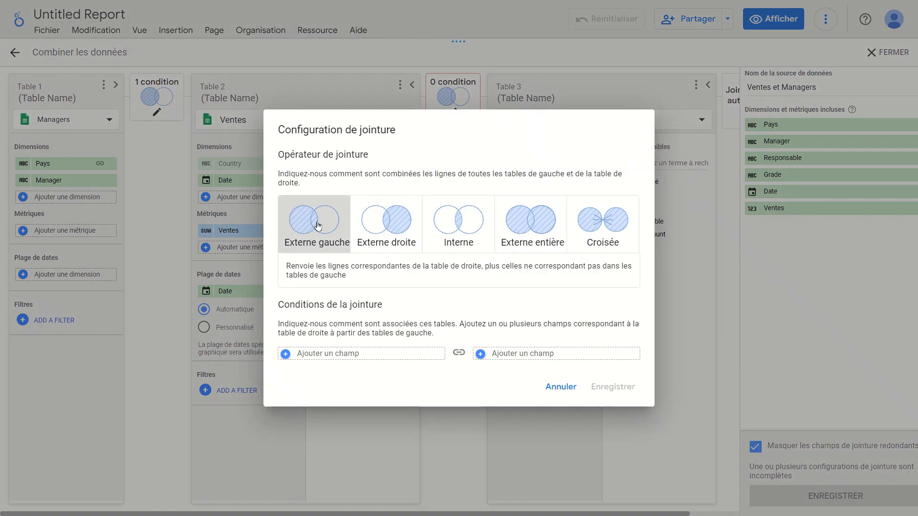
{"action": "left_click", "coordinate": [318, 226]}
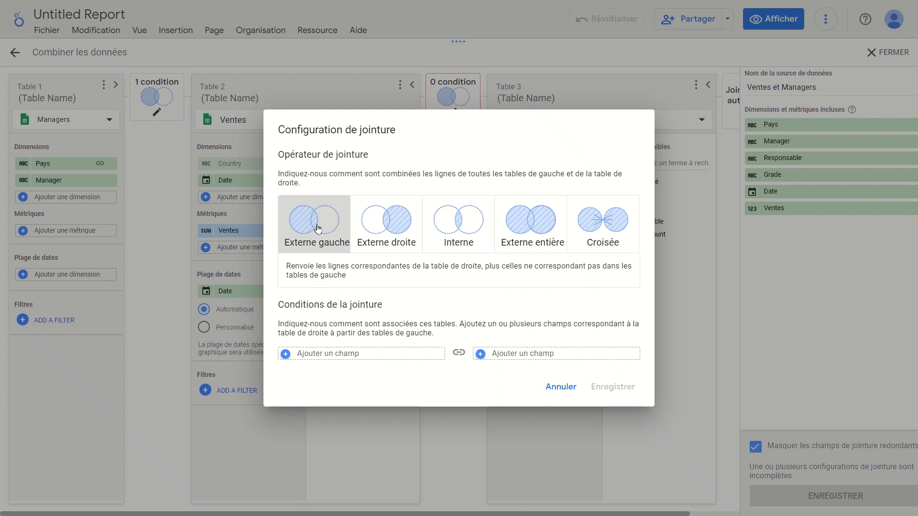
{"action": "left_click", "coordinate": [369, 356]}
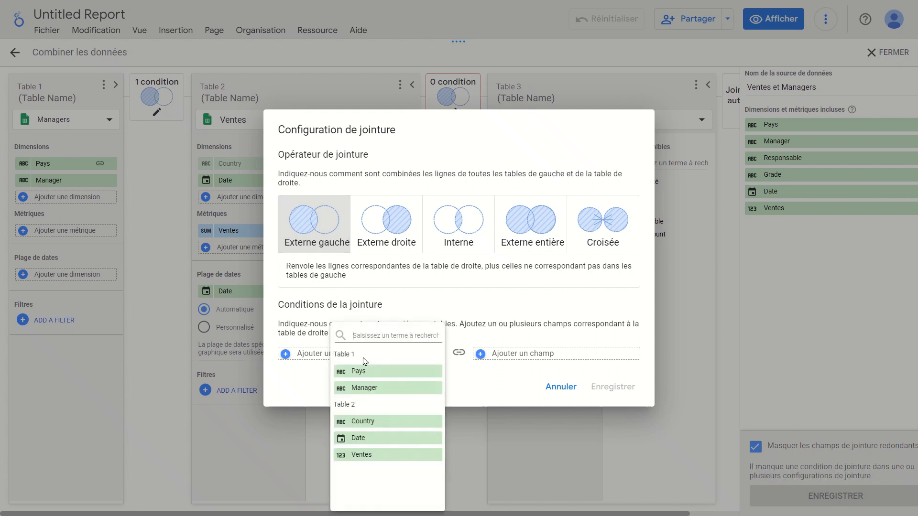
{"action": "left_click", "coordinate": [367, 388]}
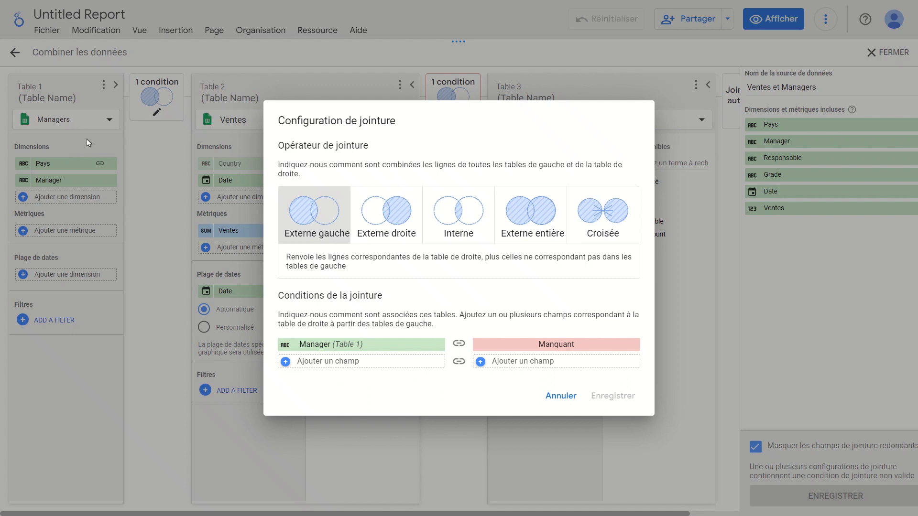
{"action": "left_click", "coordinate": [568, 348]}
{"action": "left_click", "coordinate": [565, 372]}
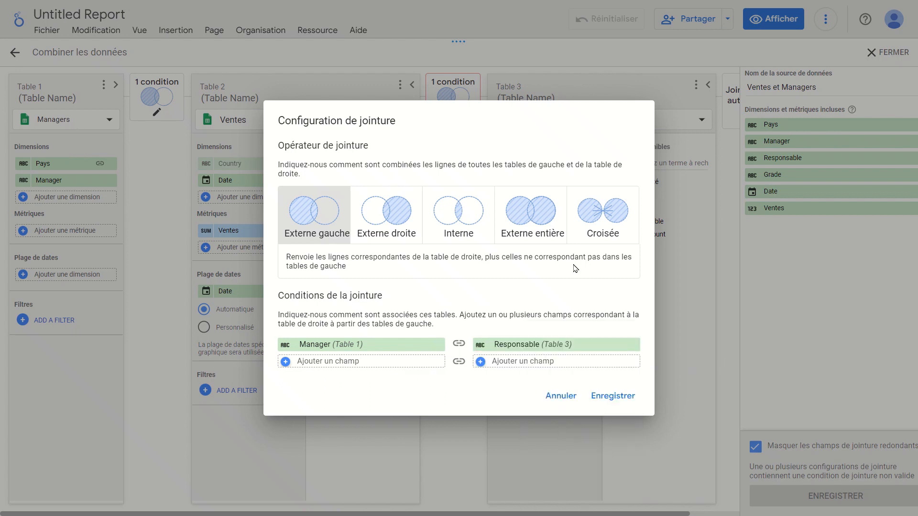
{"action": "left_click", "coordinate": [618, 399]}
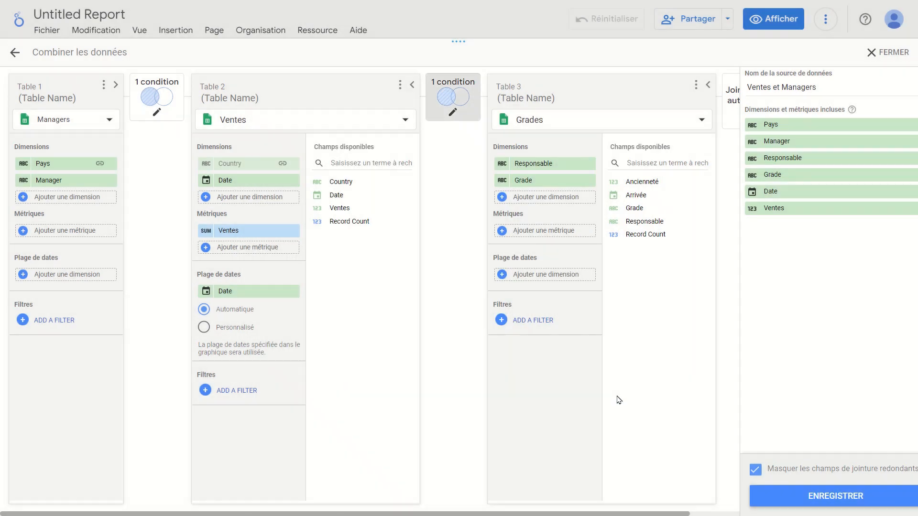
{"action": "left_click", "coordinate": [843, 499]}
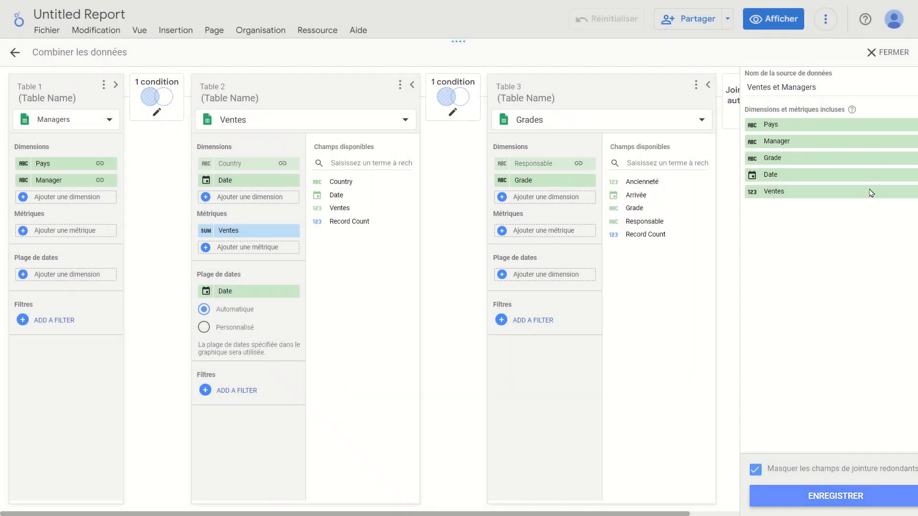
{"action": "left_click", "coordinate": [885, 54]}
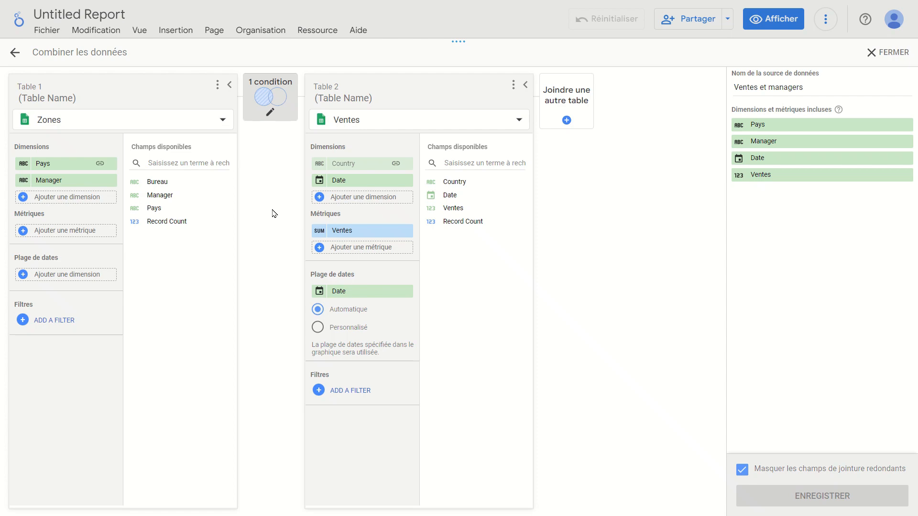
Open the join configuration between the Zones and Ventes tables.
{"action": "left_click", "coordinate": [271, 100]}
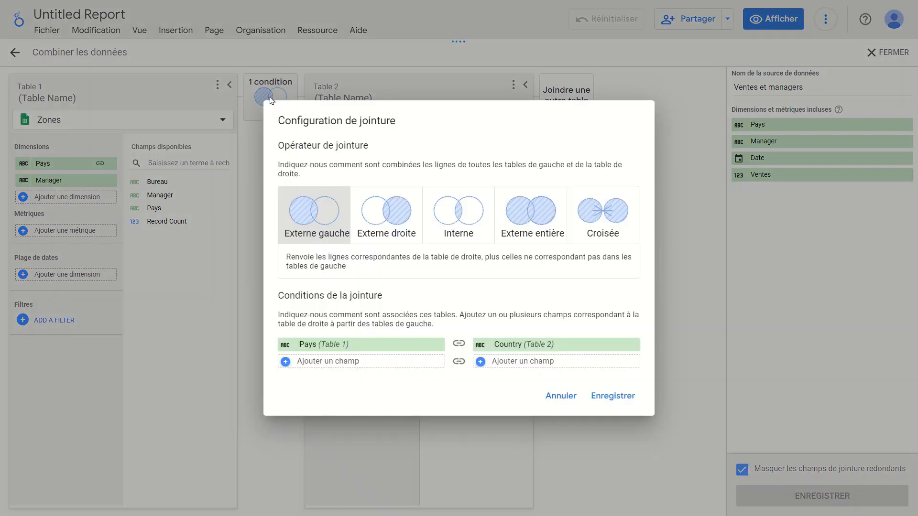